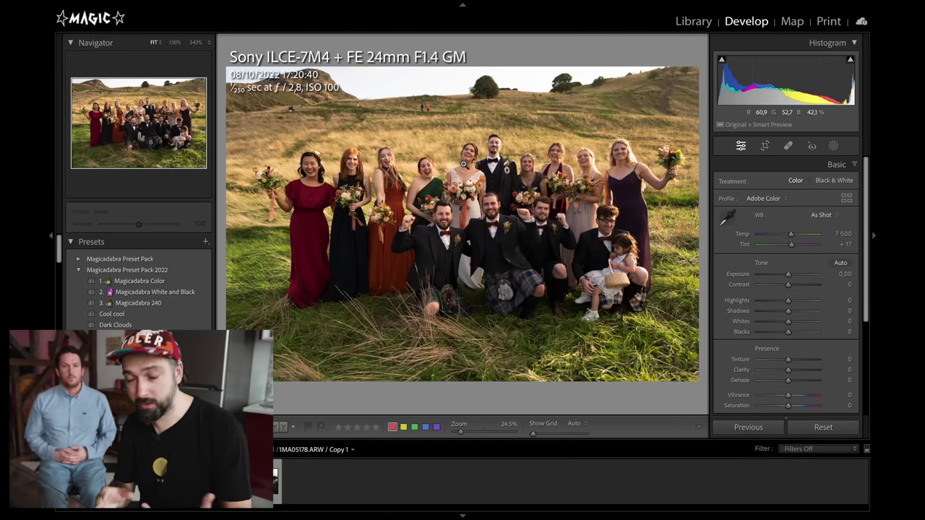
Remove the two walkers on the hillside path above the wedding group using the content-aware Remove tool
left_click(414, 112)
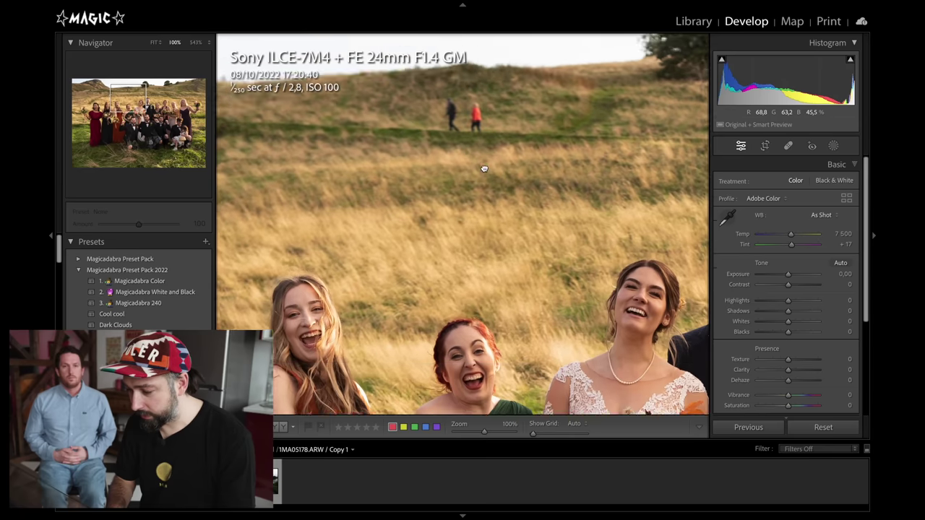
left_click(789, 147)
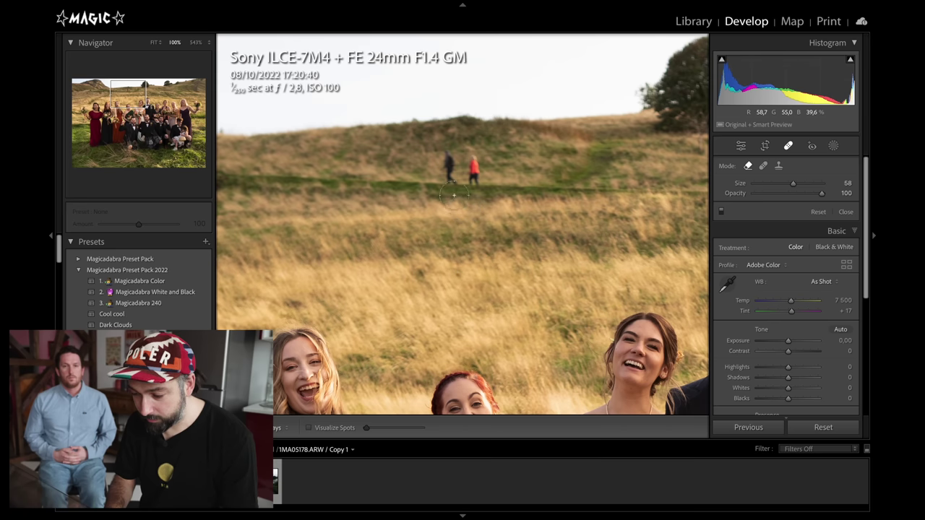
mouse_move(444, 188)
left_mouse_down()
mouse_move(456, 148)
mouse_move(470, 172)
left_mouse_up()
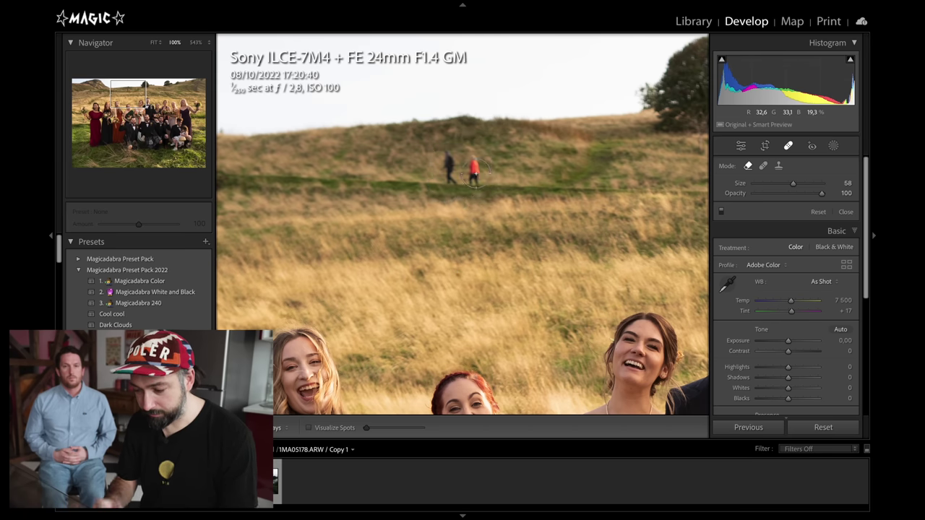
left_click_drag(466, 169, 703, 212)
Remove the people on the path below the large hill and finish the retouching with the whole photo in view
left_click(434, 205)
left_click_drag(434, 206, 669, 208)
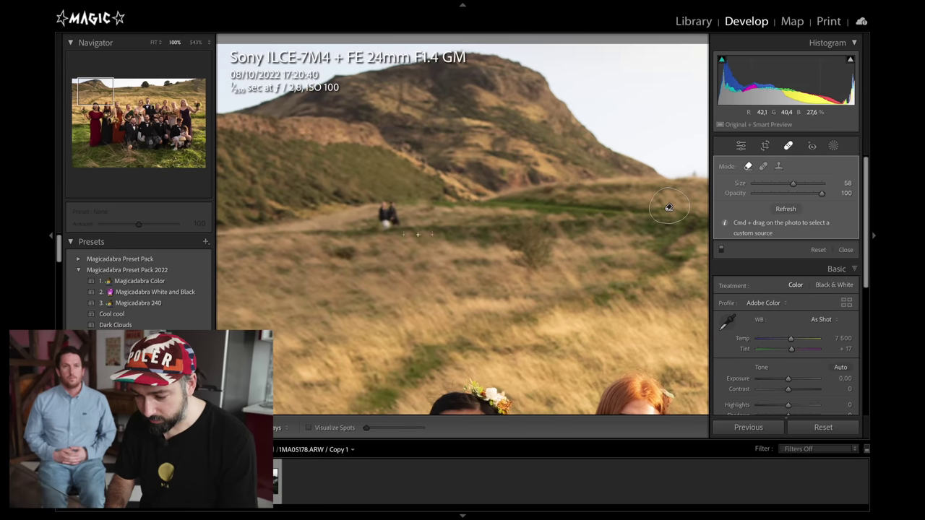
left_click(385, 218)
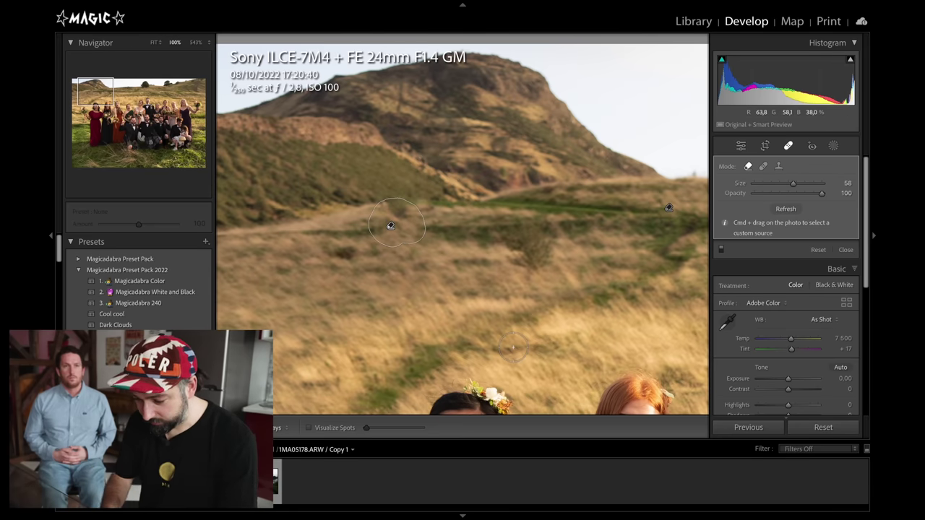
left_click(741, 145)
left_click(592, 268)
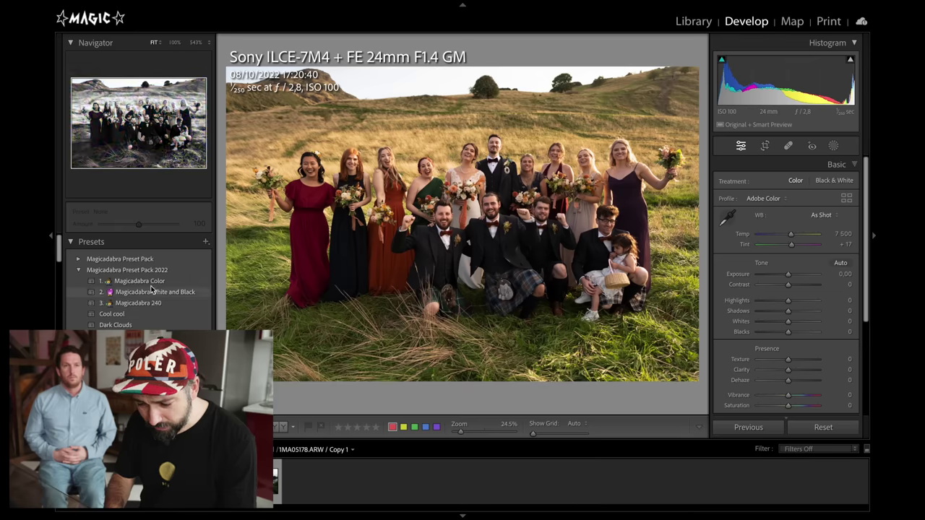
Apply the Magicadabra Color preset and set Temp to 7124, Exposure to −0.20, Contrast to +21 and Shadows to +69
left_click(148, 282)
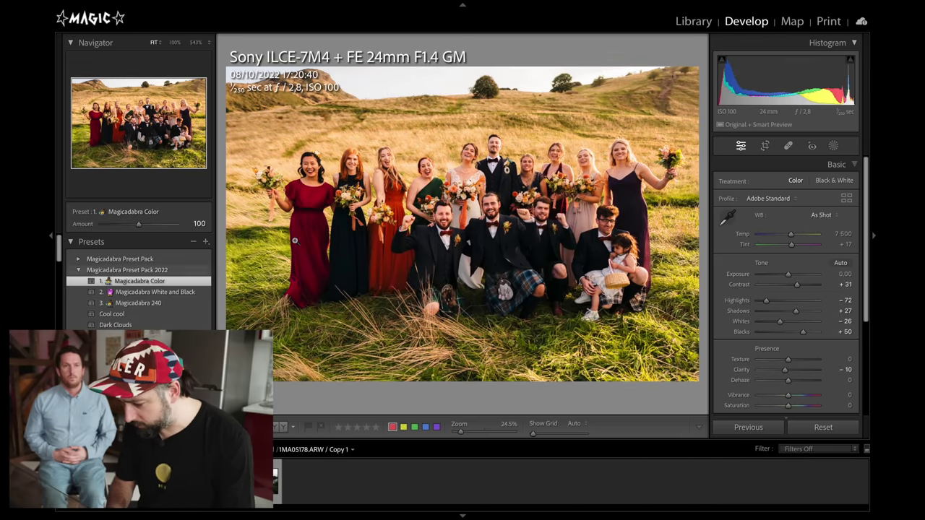
left_click_drag(791, 233, 788, 234)
left_click_drag(797, 286, 787, 276)
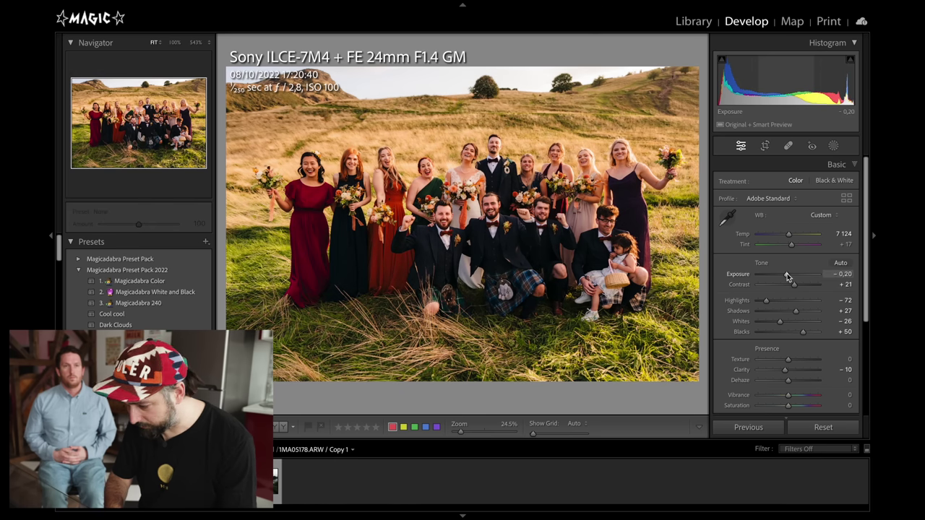
left_click_drag(802, 314, 808, 314)
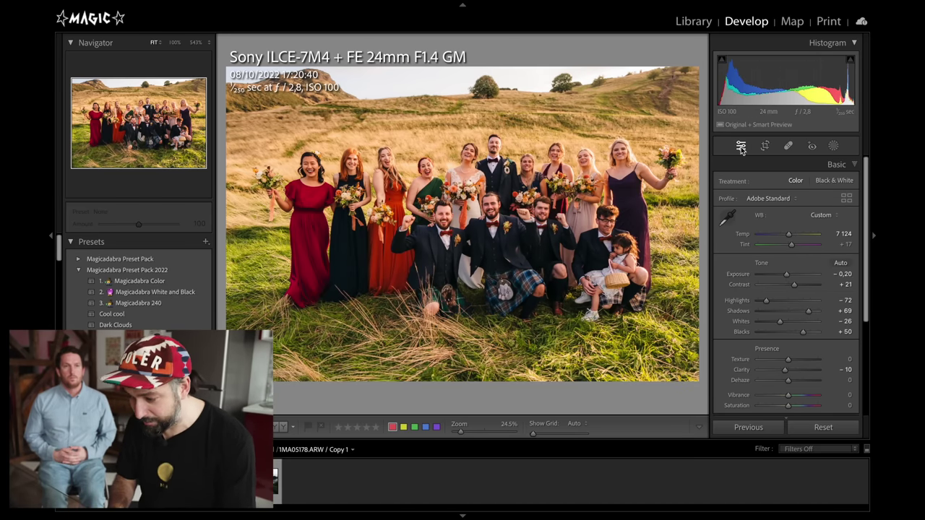
Crop the group photo slightly tighter at its original aspect ratio
left_click(765, 146)
left_click_drag(698, 379, 694, 365)
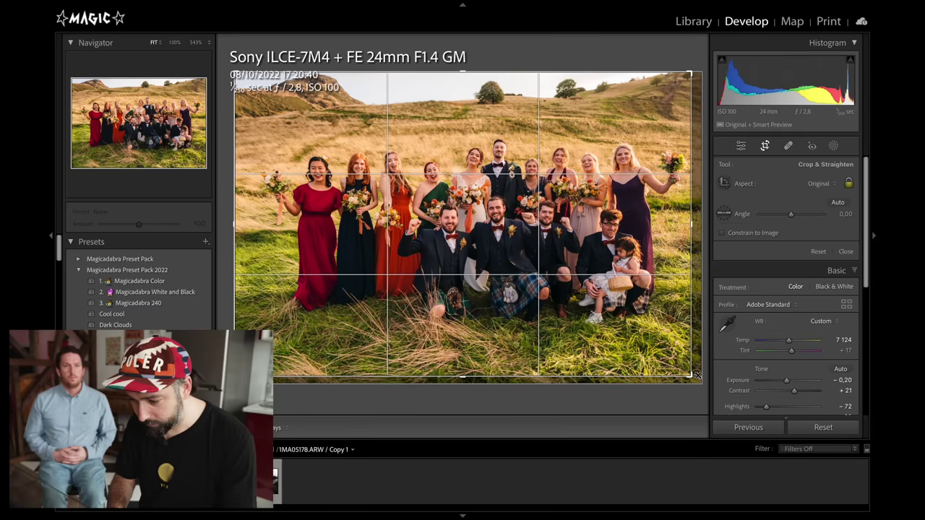
key("Return")
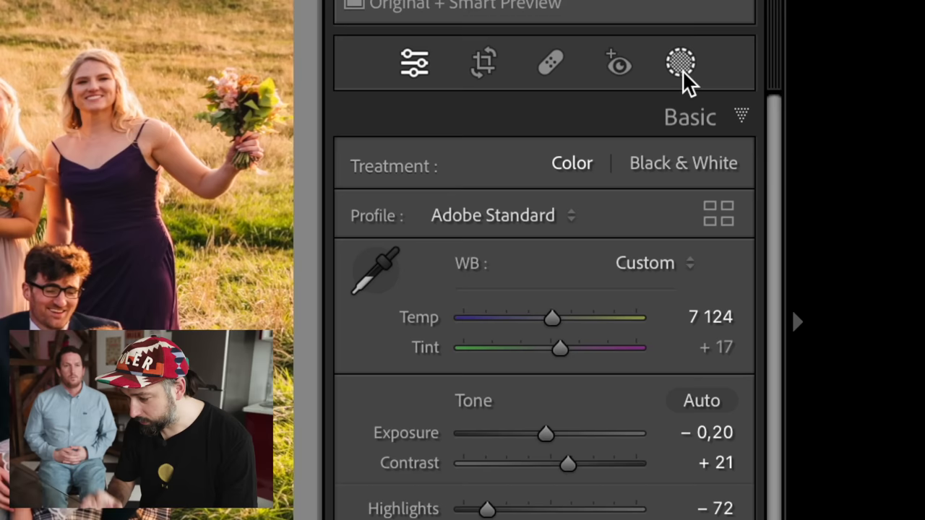
Create a mask covering the entire Person 12 in the group photo and slightly brighten its exposure
left_click(834, 148)
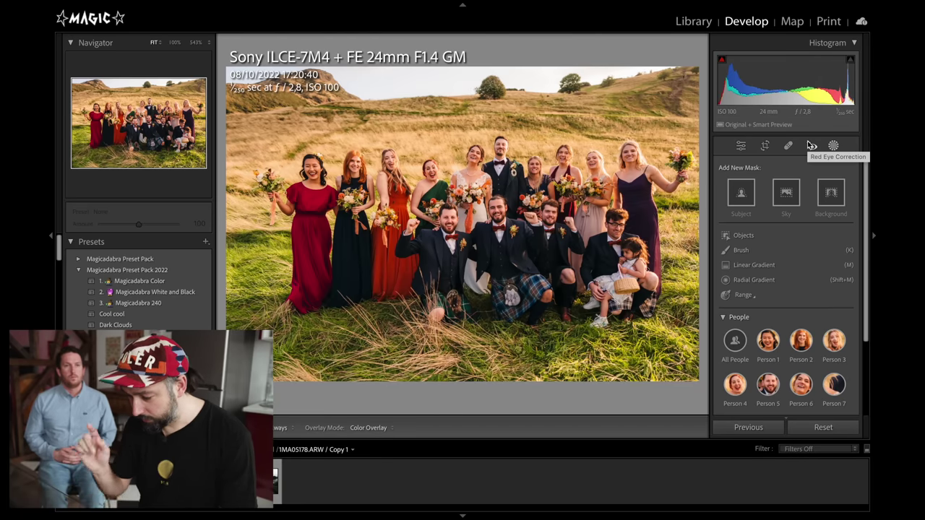
scroll(758, 284, "down", 3)
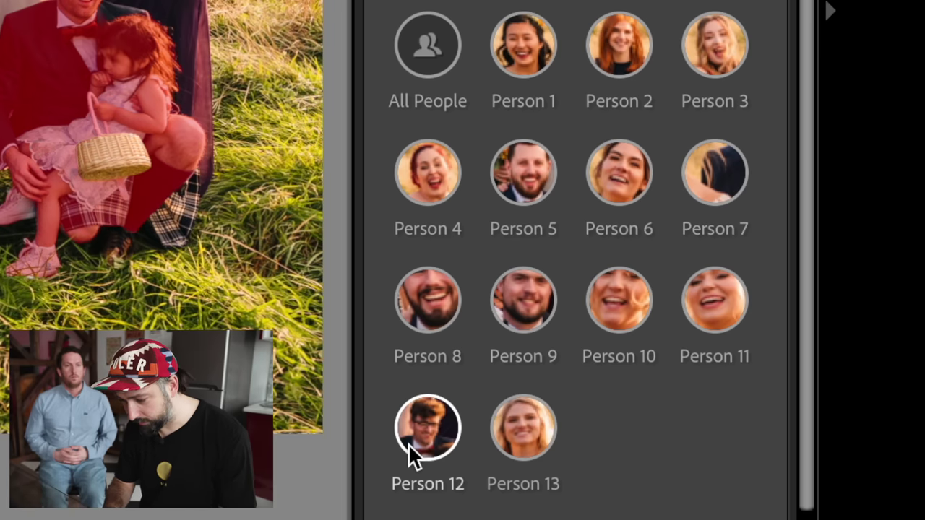
left_click(427, 434)
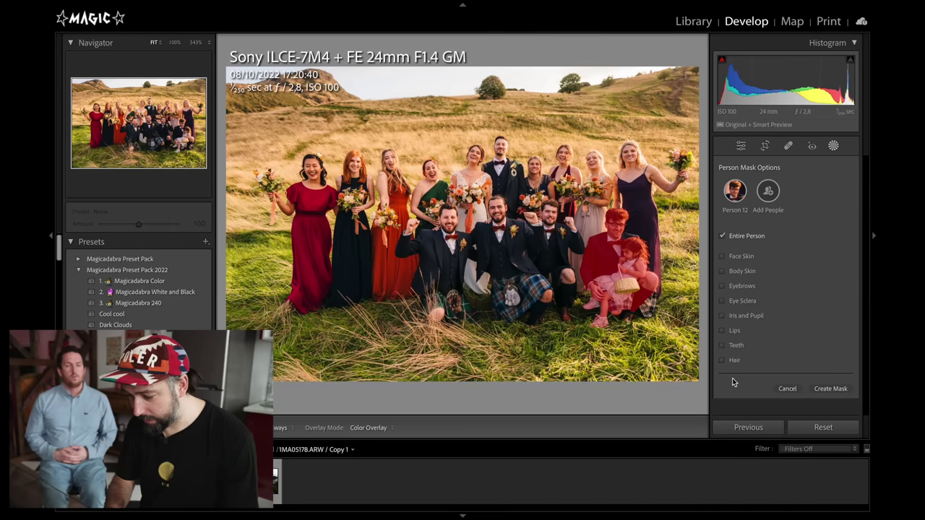
left_click(723, 237)
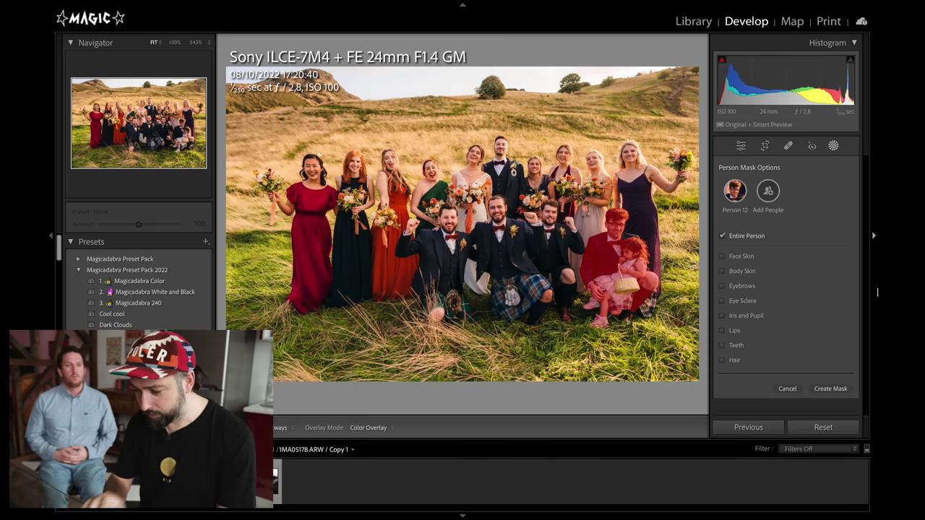
left_click(824, 390)
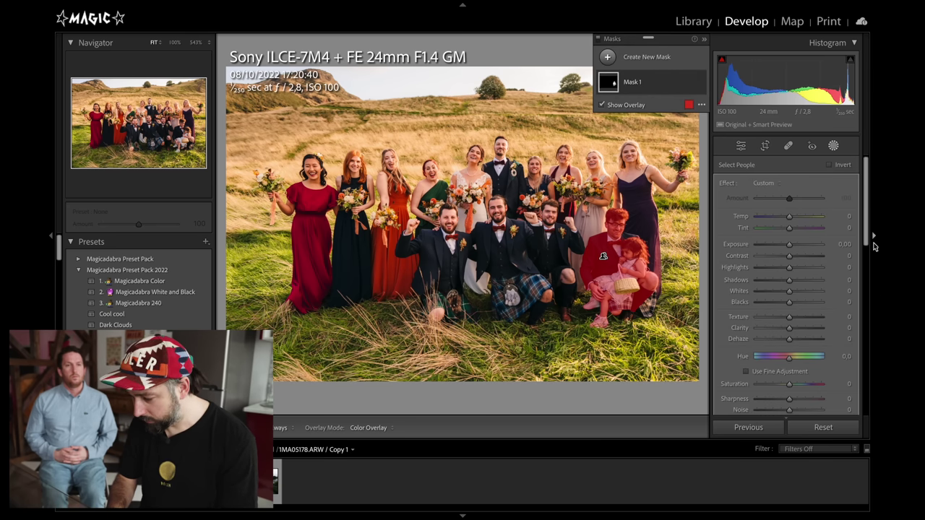
left_click_drag(791, 248, 792, 249)
scroll(725, 312, "down", 5)
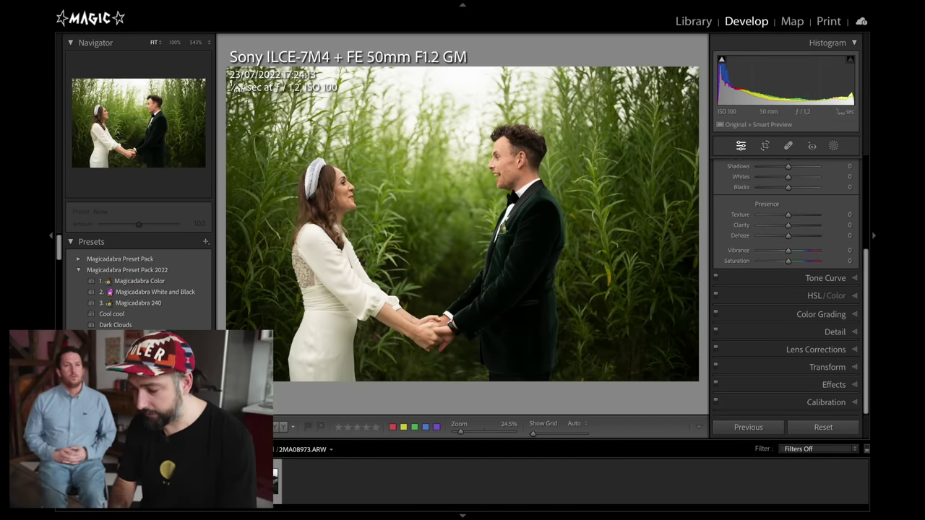
Crop the photo of the couple holding hands tighter from its upper-right corner, keeping the original aspect ratio
left_click(765, 145)
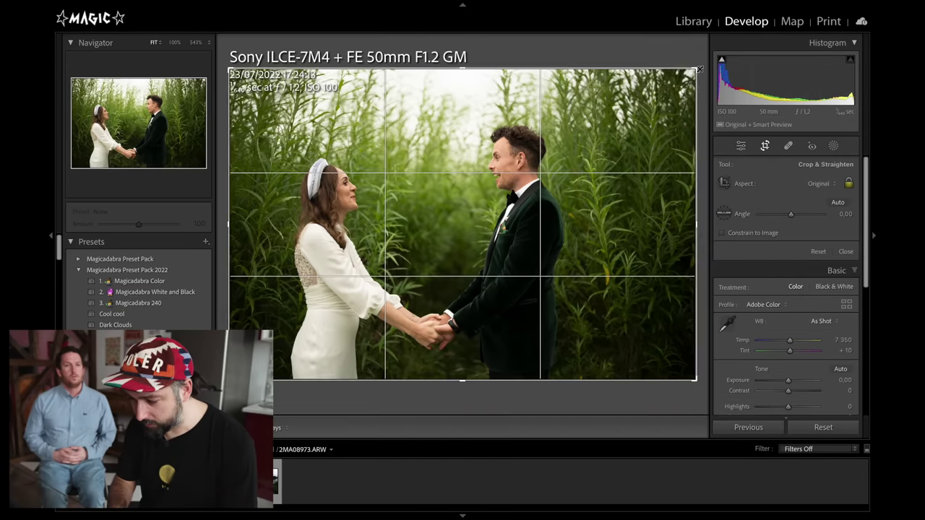
left_click_drag(696, 70, 631, 109)
key("Return")
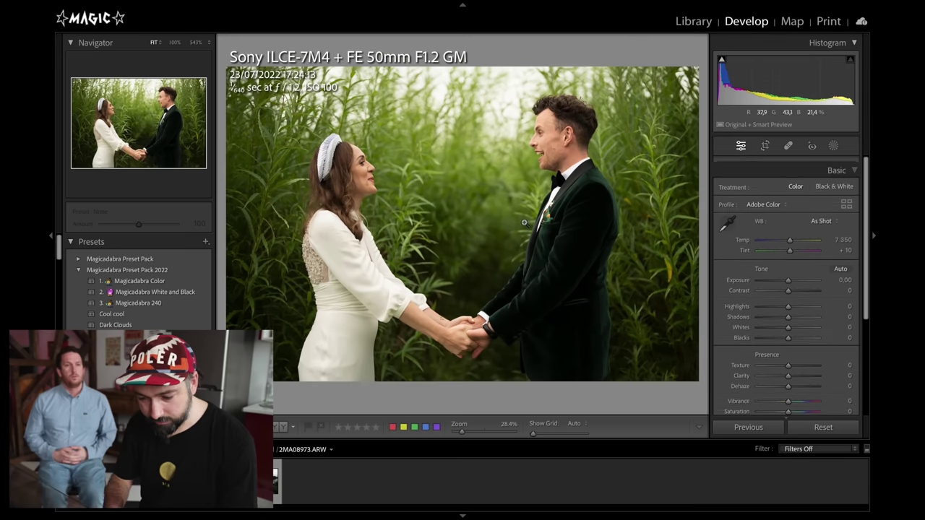
Apply the Magicadabra White and Black preset, set Exposure to −0.95 and lower the Highlights well below zero
left_click(185, 292)
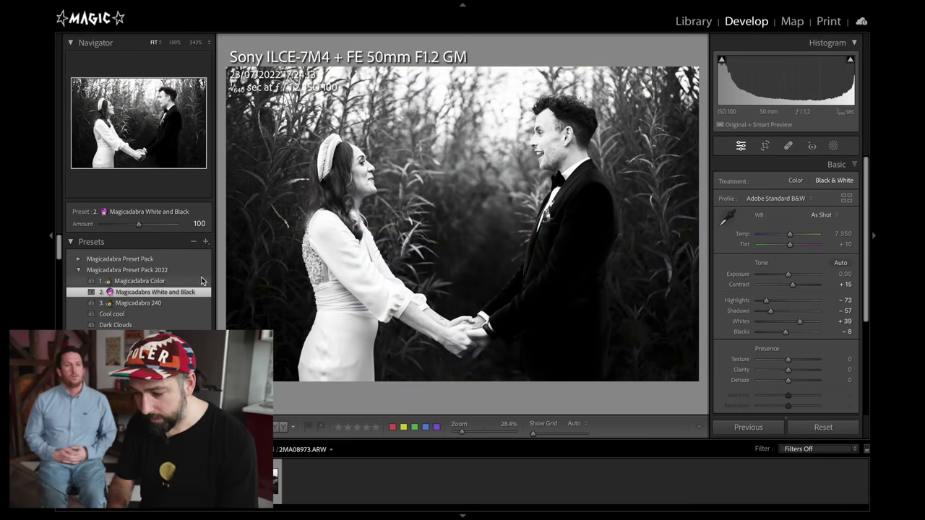
left_click_drag(790, 275, 785, 302)
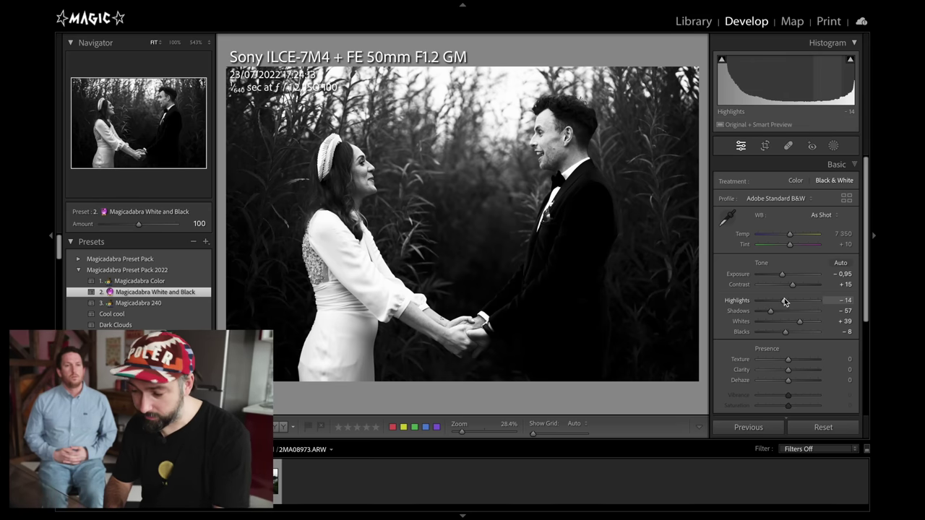
mouse_move(785, 302)
left_mouse_down()
mouse_move(809, 301)
mouse_move(784, 302)
mouse_move(798, 303)
left_mouse_up()
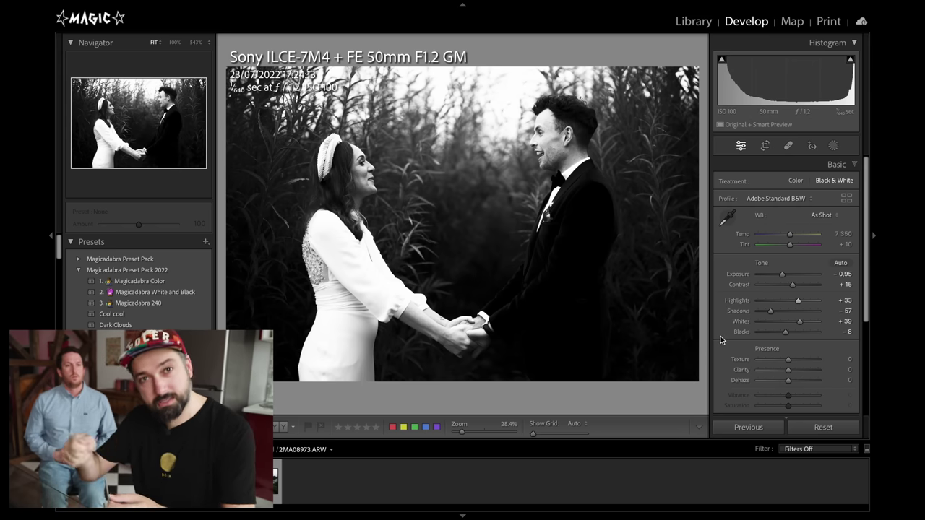
left_click_drag(798, 300, 771, 302)
Start a people mask on the couple with both Person 1 and Person 2 selected
left_click(834, 146)
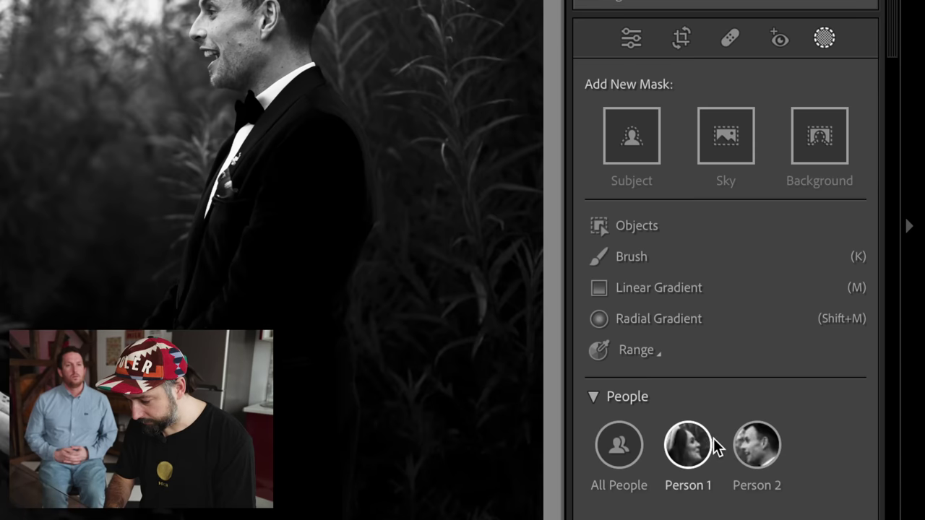
left_click(773, 337)
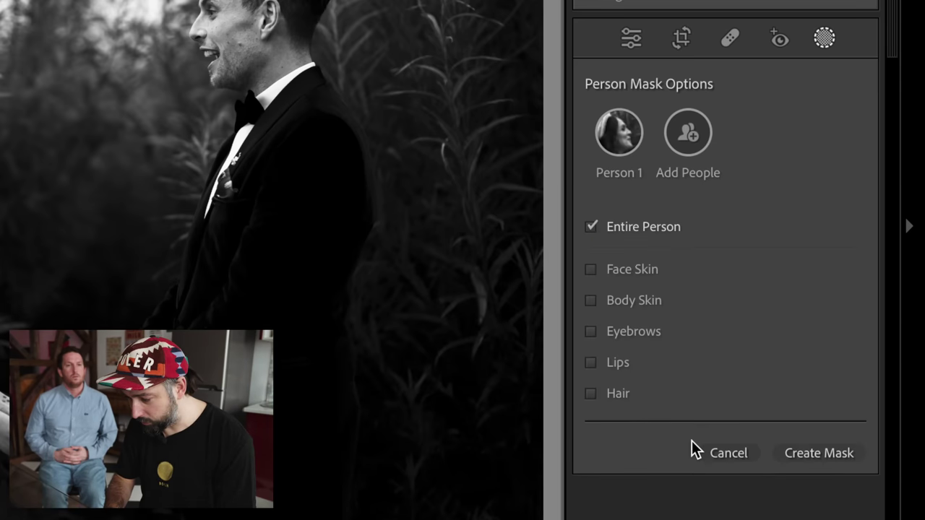
left_click(690, 139)
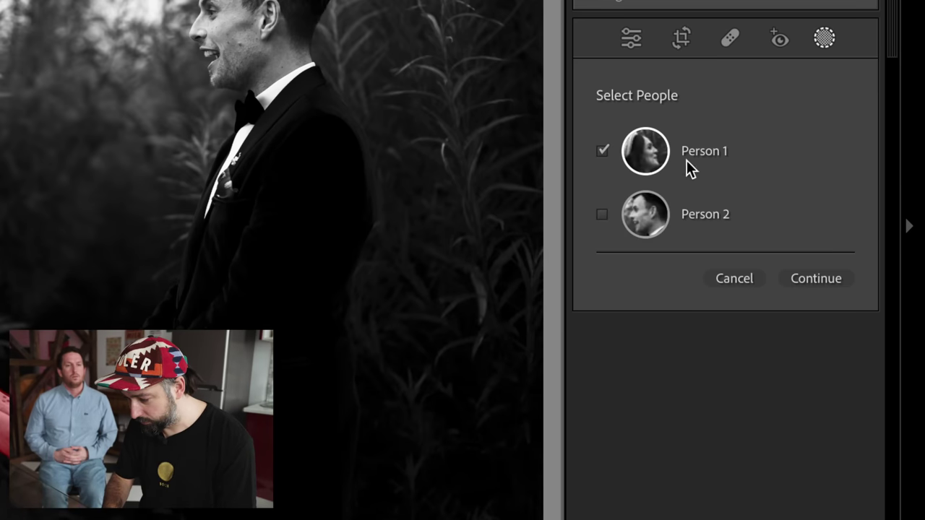
left_click(656, 207)
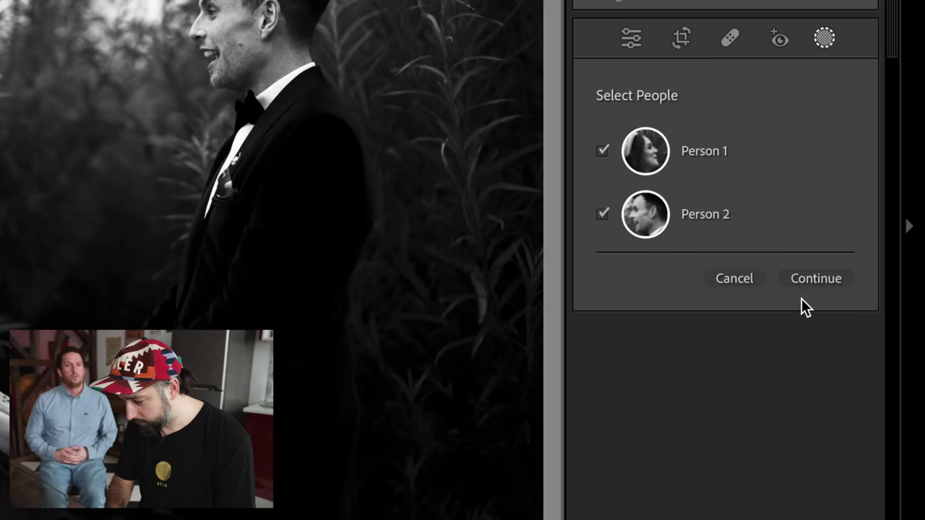
left_click(810, 279)
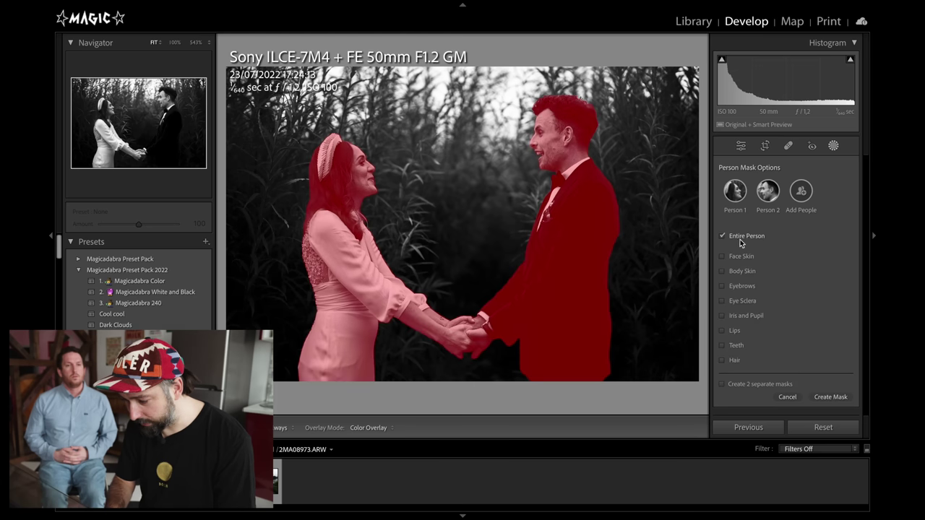
Limit the mask to Face Skin and Body Skin, create it as one mask and brighten the masked skin
left_click(723, 257)
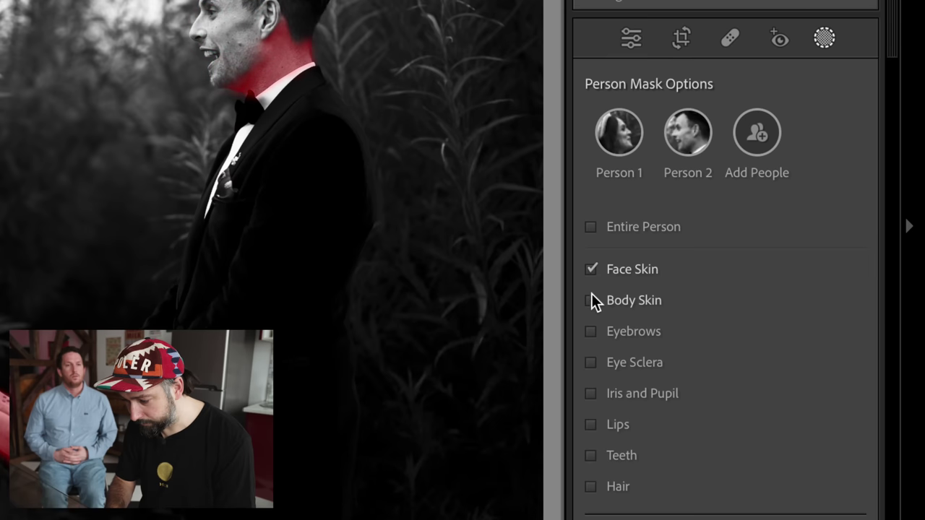
left_click(591, 300)
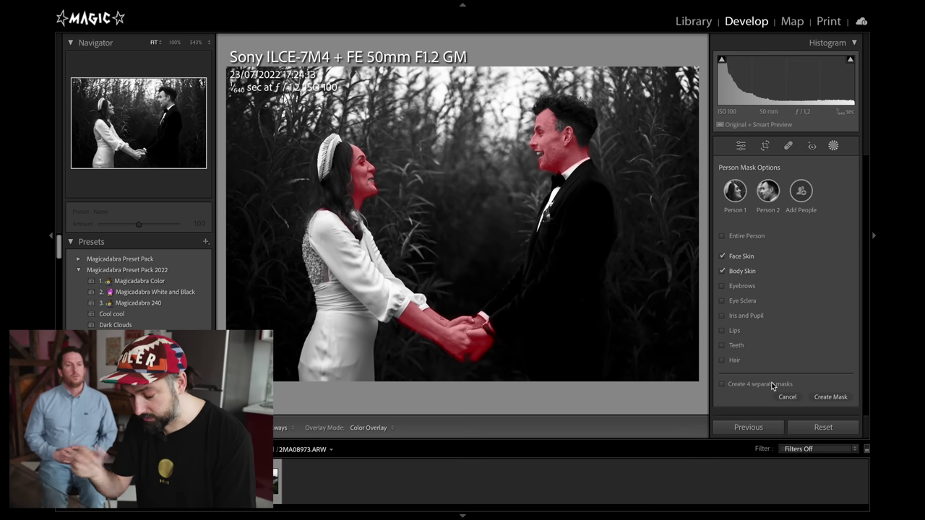
left_click(836, 398)
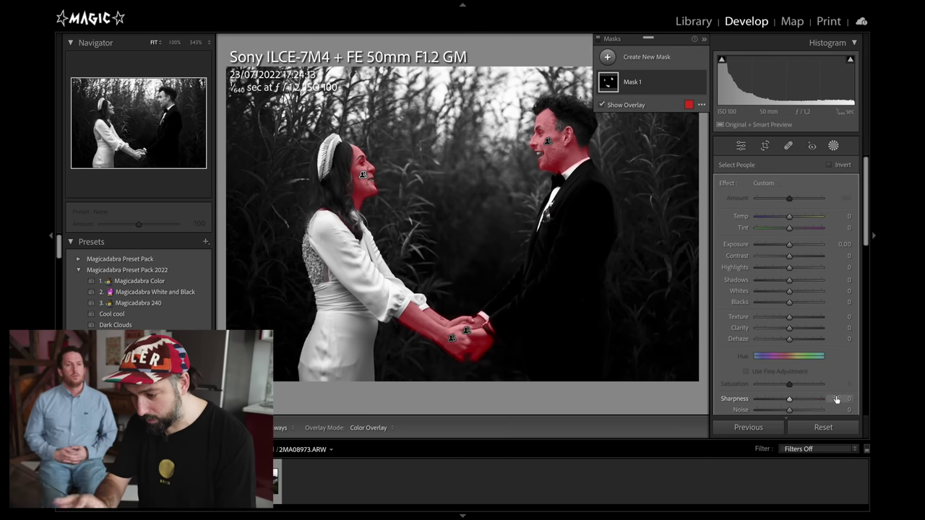
mouse_move(797, 266)
left_mouse_down()
mouse_move(810, 264)
mouse_move(798, 266)
left_mouse_up()
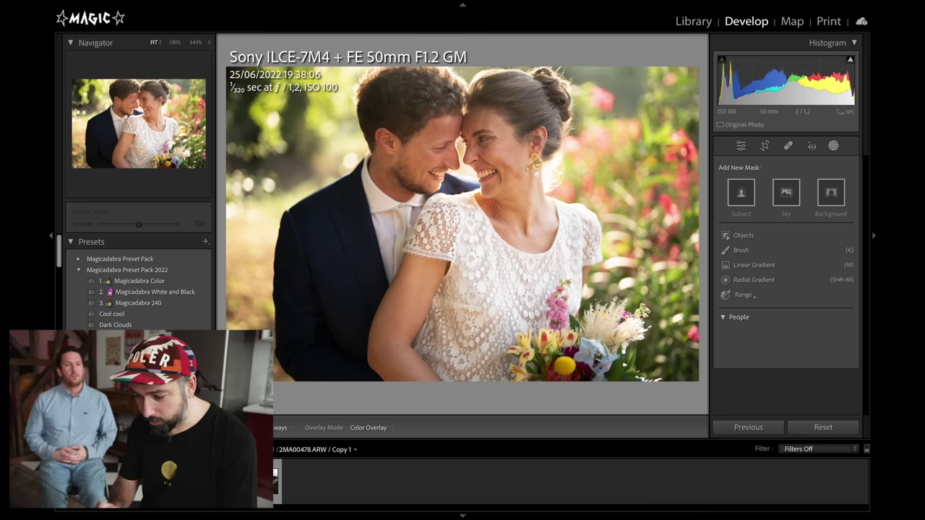
On the photo of the kissing couple, apply the Magicadabra White and Black preset with Exposure −1.75 and Highlights −89
key("Right")
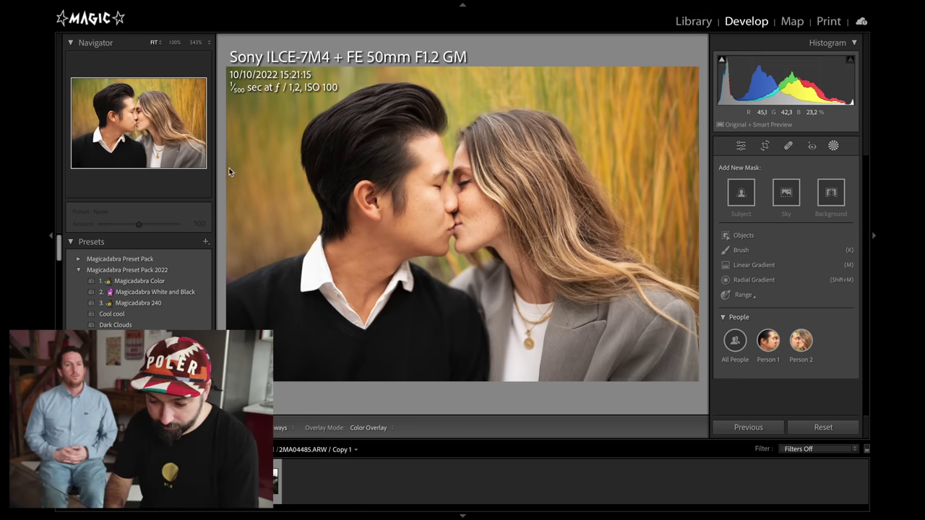
left_click(155, 292)
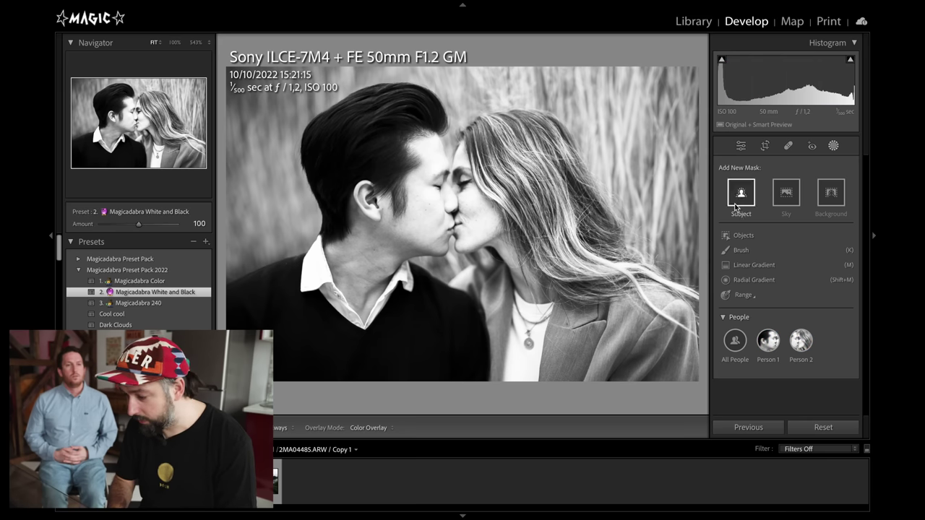
left_click(741, 145)
mouse_move(788, 274)
left_mouse_down()
mouse_move(779, 281)
mouse_move(782, 303)
mouse_move(777, 275)
left_mouse_up()
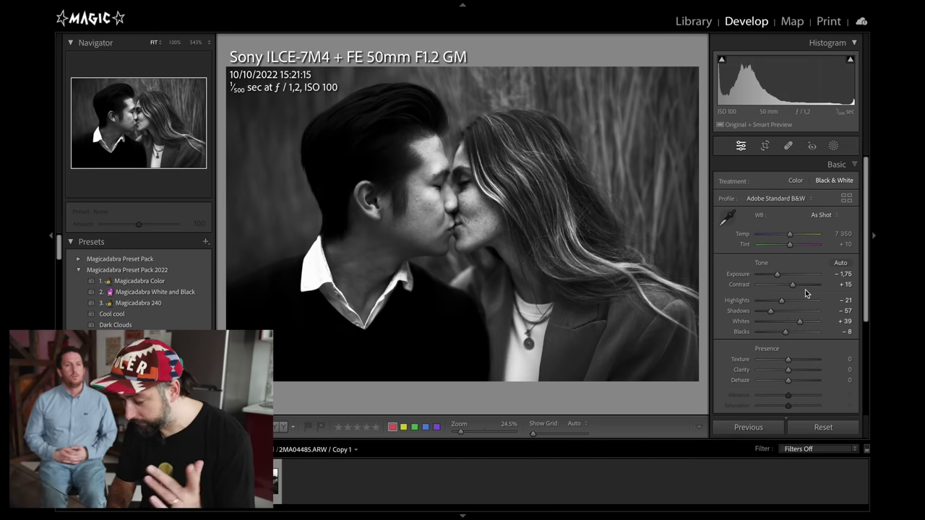
left_click(763, 302)
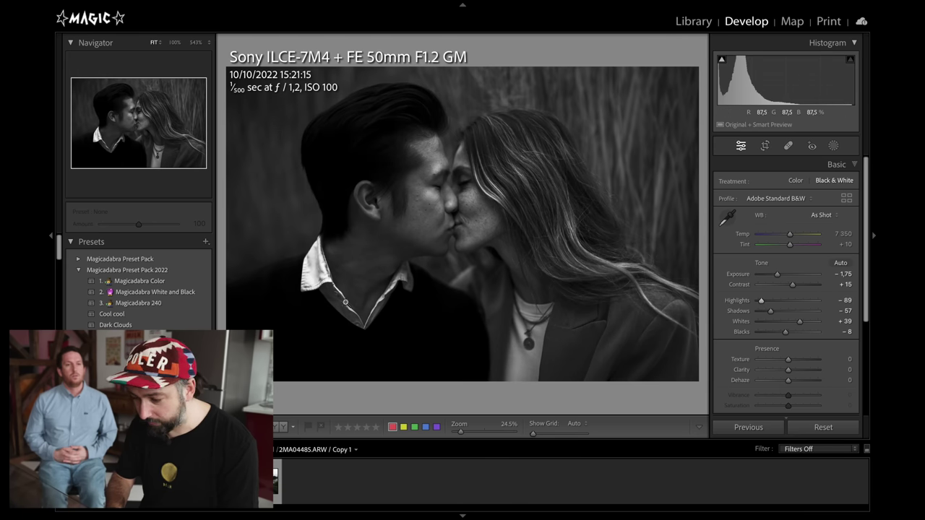
Choose Person 1 and Person 2 together for a new people mask on the kissing couple
left_click(833, 145)
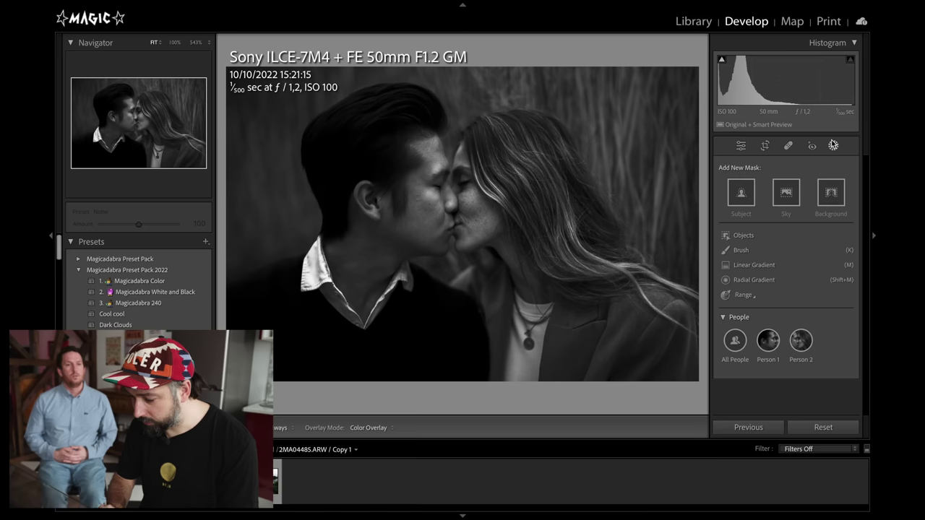
left_click(764, 348)
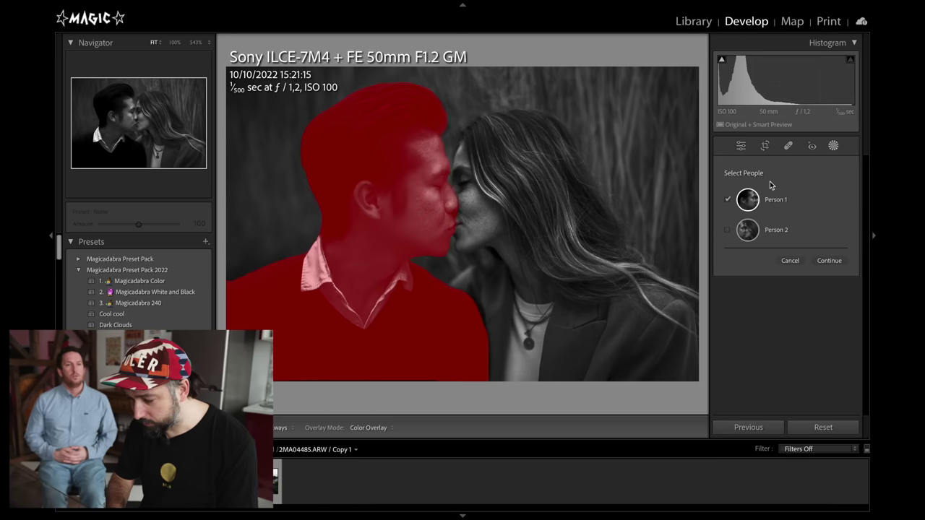
left_click(727, 230)
left_click(829, 260)
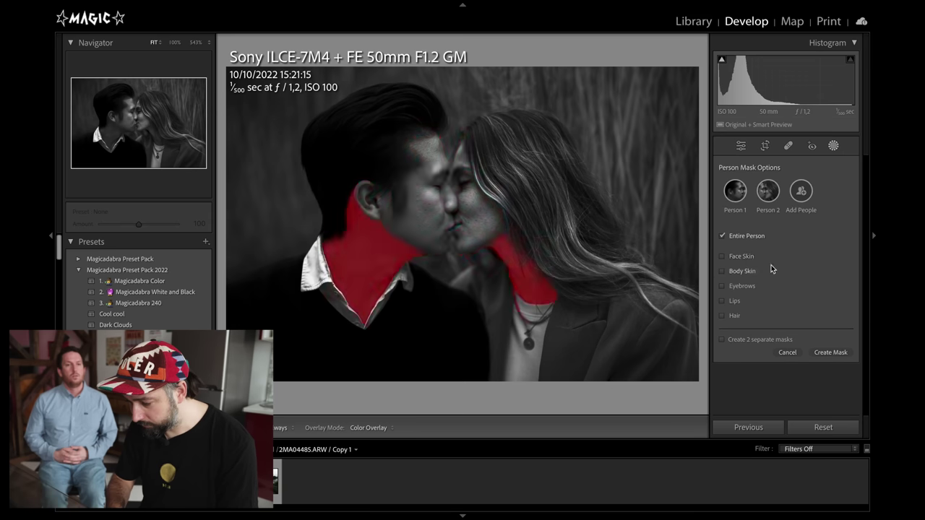